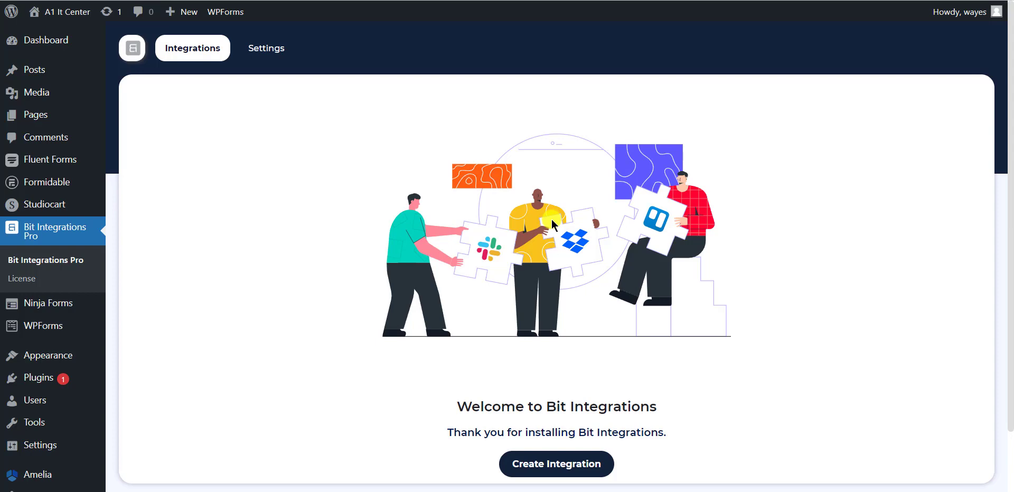
# Create a new integration with WPForms as the trigger and Contact Form as the watched form
pyautogui.hotkey('ctrl', 'Tab')
pyautogui.click(557, 465)
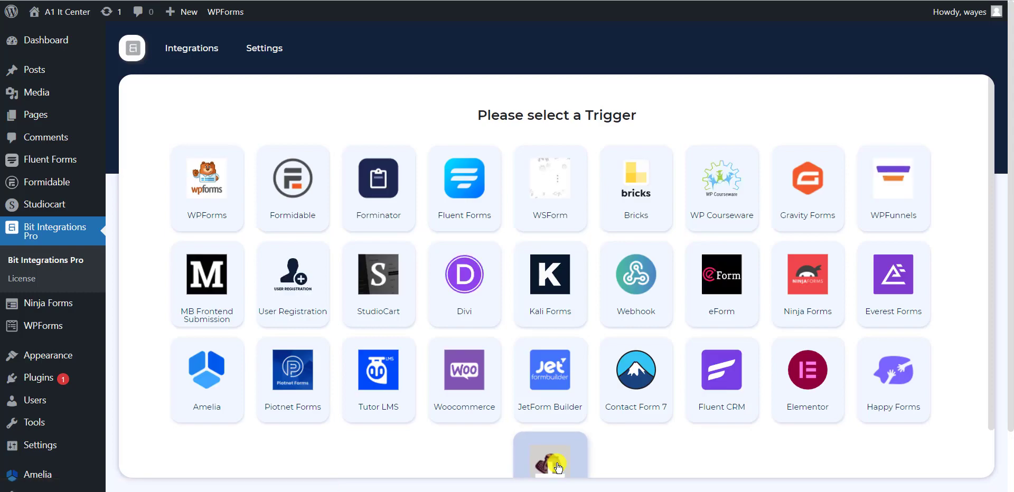
pyautogui.click(214, 192)
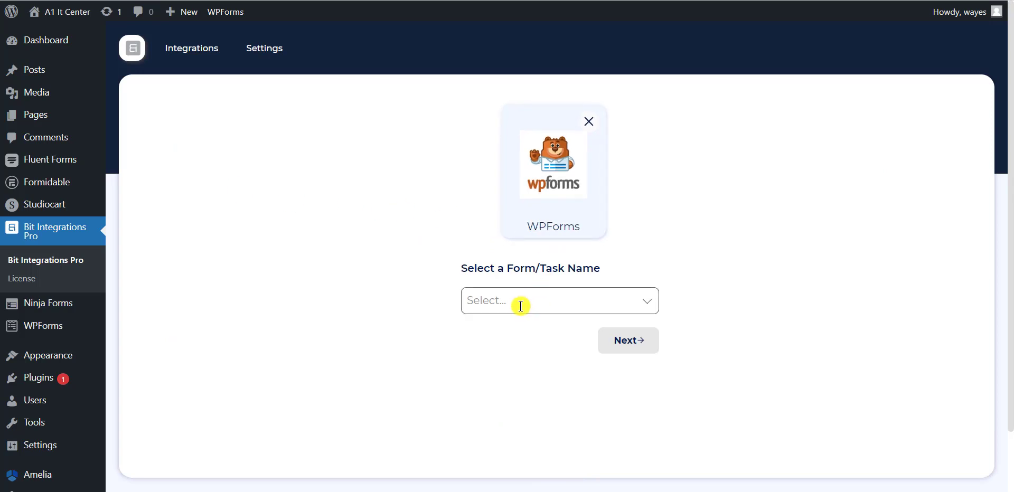
pyautogui.click(521, 306)
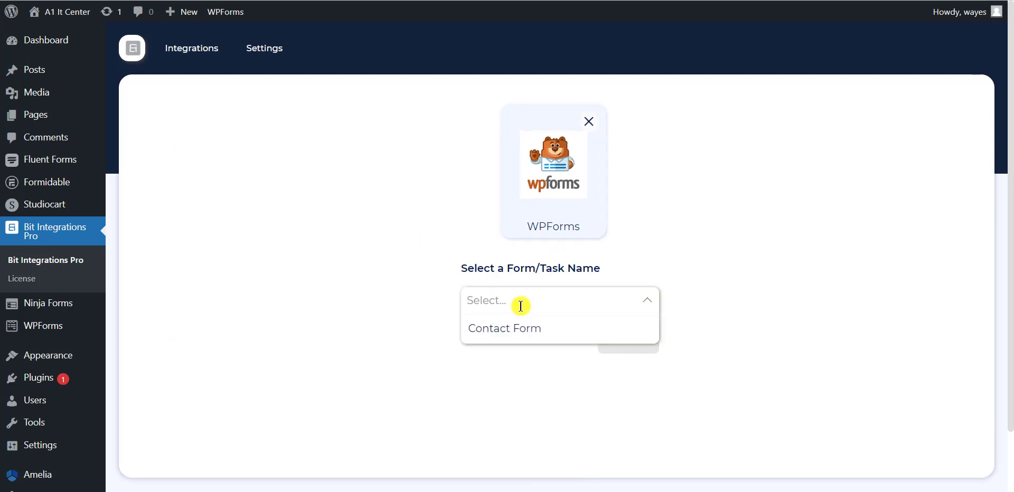
pyautogui.click(522, 333)
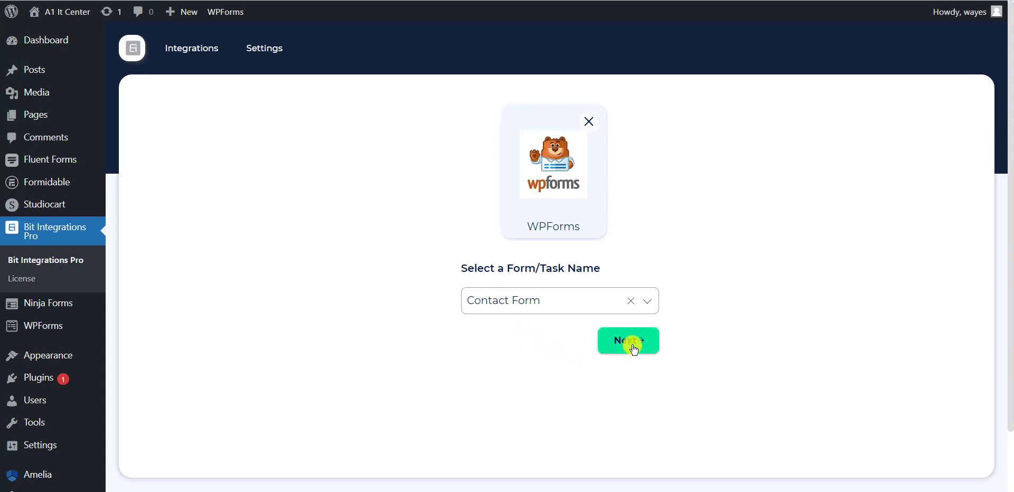
pyautogui.click(631, 343)
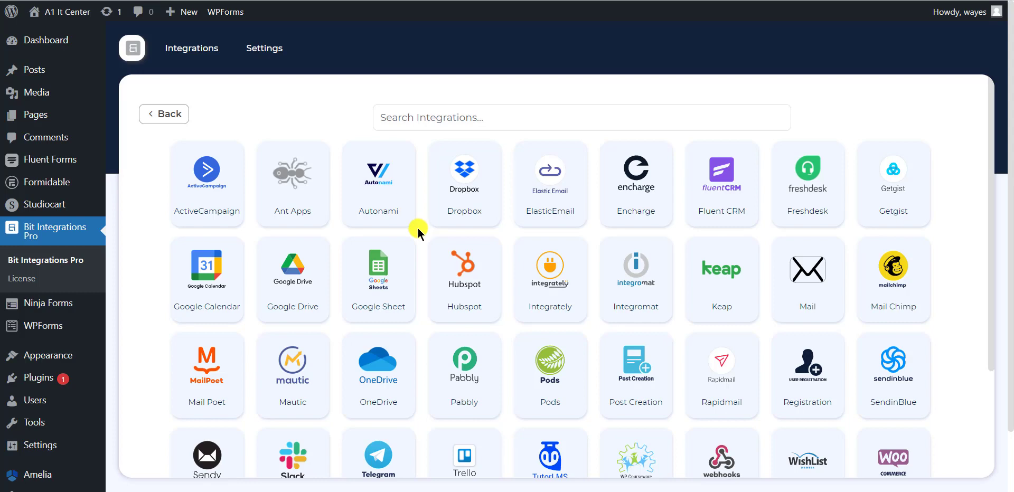
# Choose Google Sheet as the target app and highlight its Integration Name and Client id fields
pyautogui.click(380, 280)
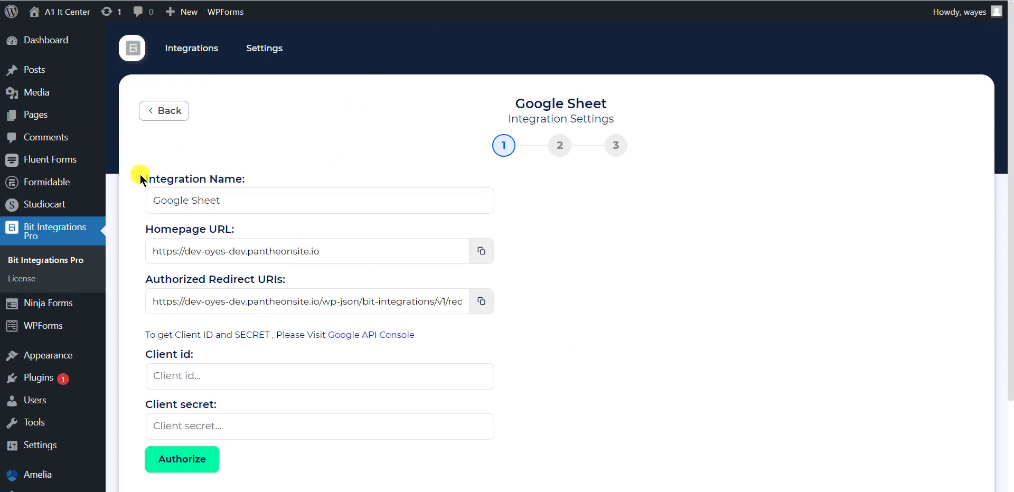
pyautogui.moveTo(140, 179); pyautogui.dragTo(284, 182)
pyautogui.click(286, 182)
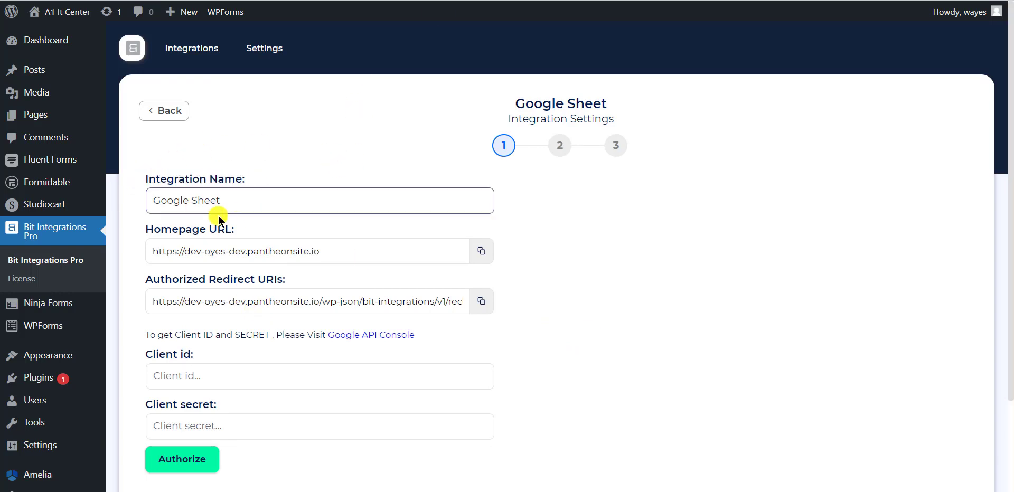
pyautogui.moveTo(136, 355); pyautogui.dragTo(244, 403)
pyautogui.click(244, 403)
# Copy the Client ID from Google Cloud into the integration's Client id field
pyautogui.hotkey('ctrl', 'Tab')
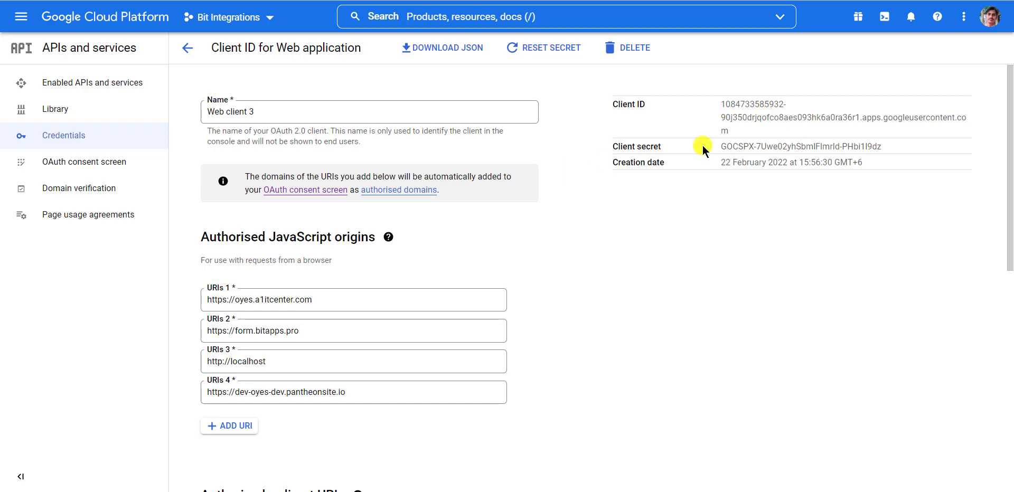
pyautogui.moveTo(749, 131); pyautogui.dragTo(719, 108)
pyautogui.hotkey('ctrl', 'c')
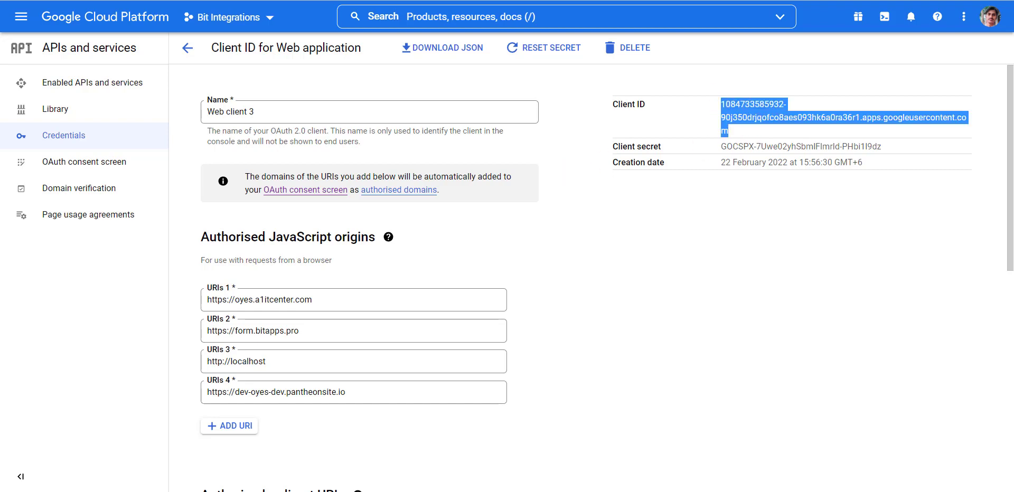
pyautogui.hotkey('alt', 'Tab')
pyautogui.click(312, 387)
pyautogui.hotkey('ctrl', 'v')
pyautogui.hotkey('alt', 'Tab')
# Copy the client secret from Google Cloud into the integration's Client secret field
pyautogui.click(802, 148)
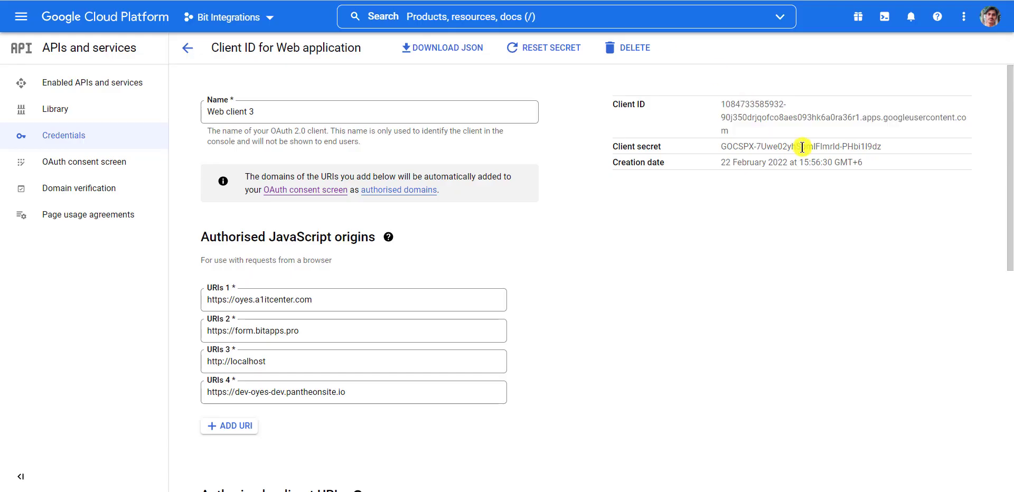
pyautogui.doubleClick(803, 148)
pyautogui.moveTo(881, 147); pyautogui.dragTo(712, 146)
pyautogui.hotkey('alt', 'Tab')
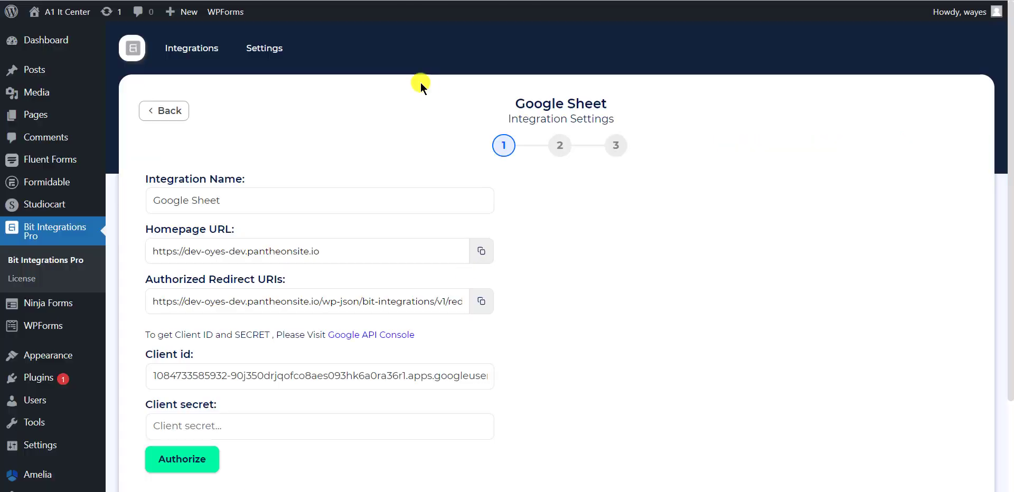
pyautogui.click(312, 426)
pyautogui.hotkey('ctrl', 'v')
pyautogui.scroll(-1, 312, 448)
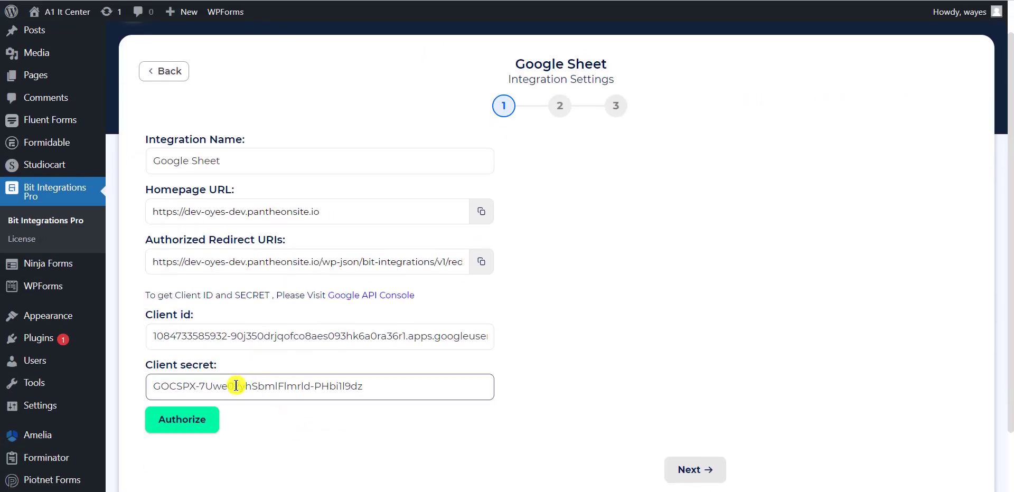
# Authorize the Google Sheet connection with the Google account, proceeding past the unverified-app warning
pyautogui.click(193, 423)
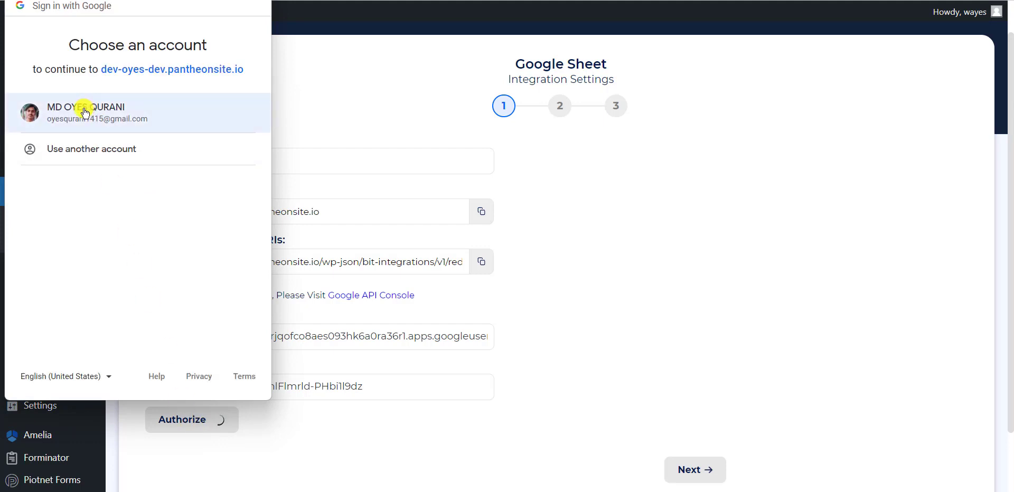
pyautogui.click(85, 112)
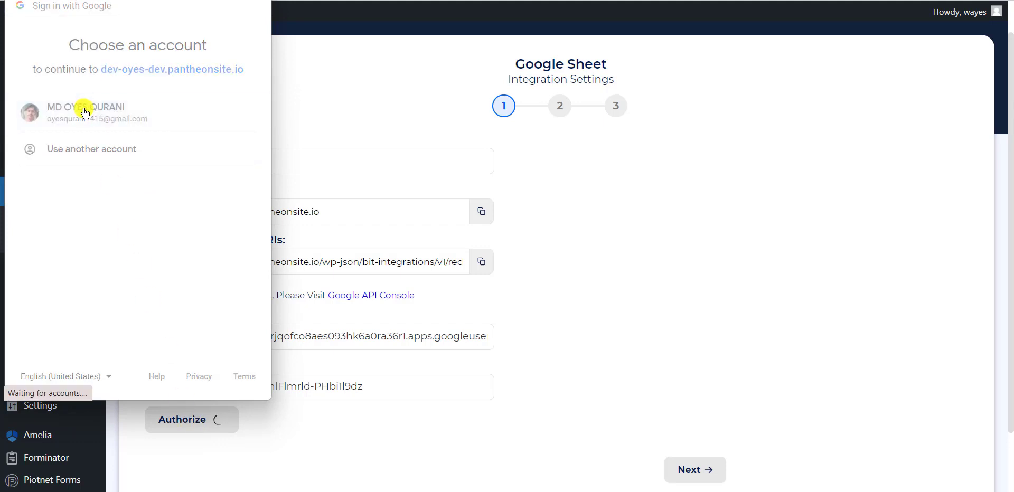
pyautogui.click(28, 277)
pyautogui.scroll(-1, 106, 327)
pyautogui.click(113, 341)
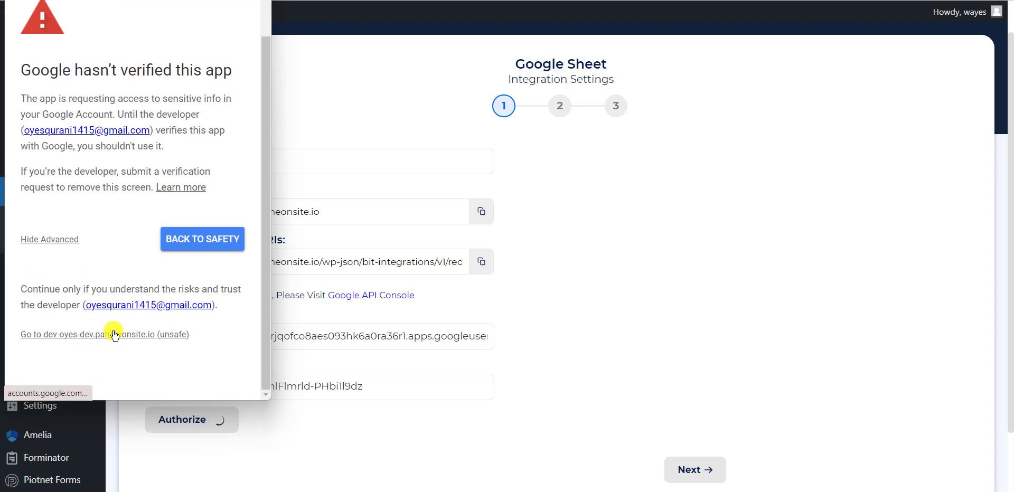
pyautogui.scroll(-3, 159, 317)
pyautogui.click(180, 311)
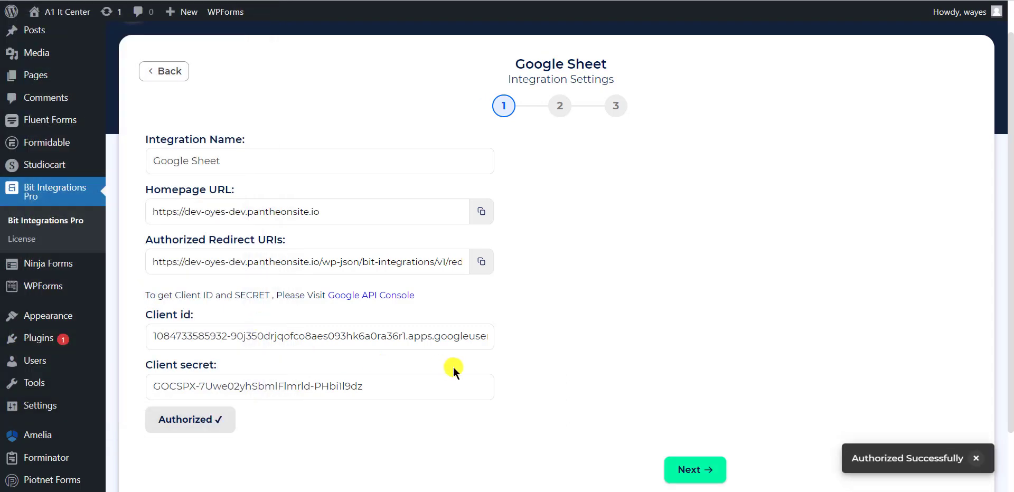
# Select the Bit Integrations spreadsheet and the Sheet1 worksheet
pyautogui.click(709, 472)
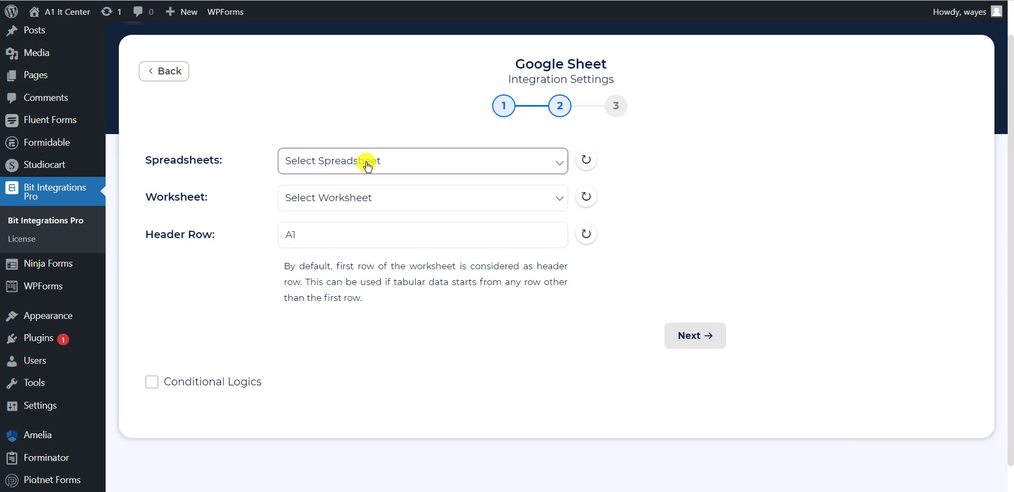
pyautogui.click(368, 167)
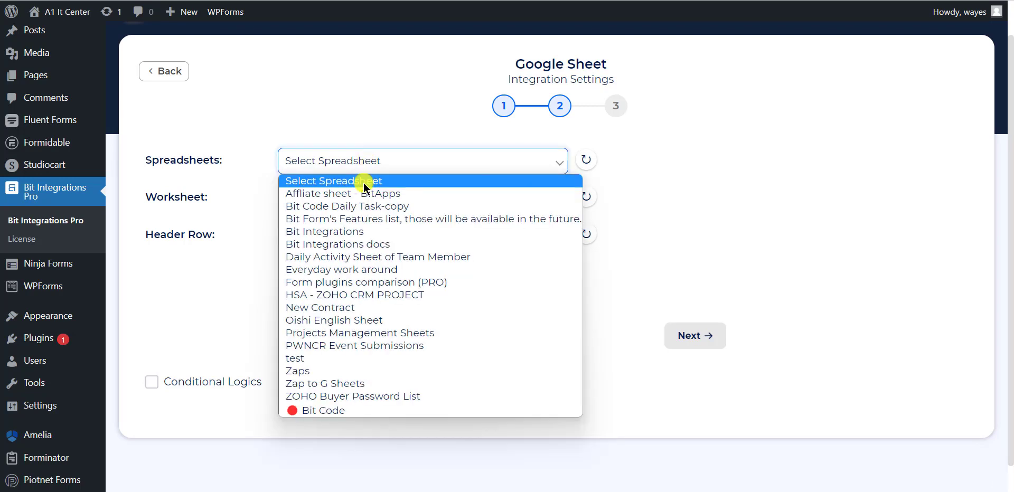
pyautogui.click(360, 232)
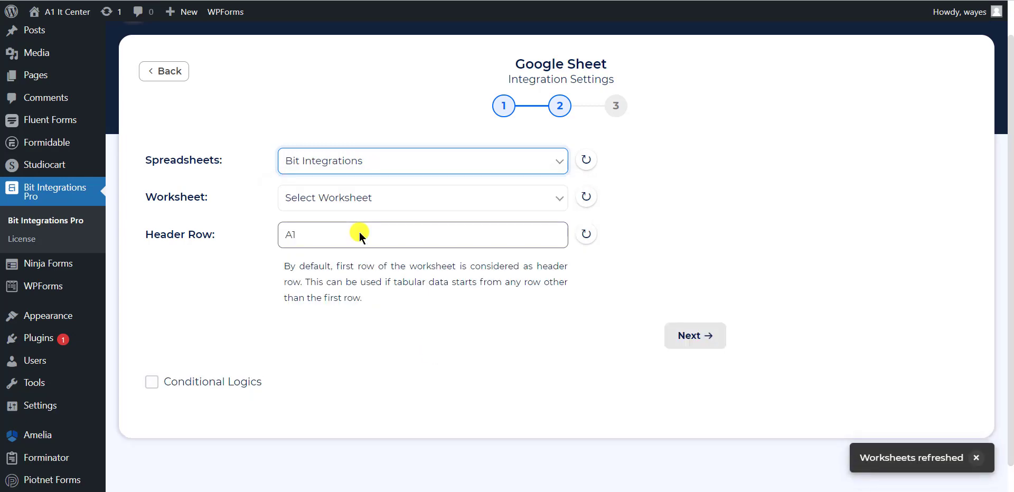
pyautogui.click(359, 204)
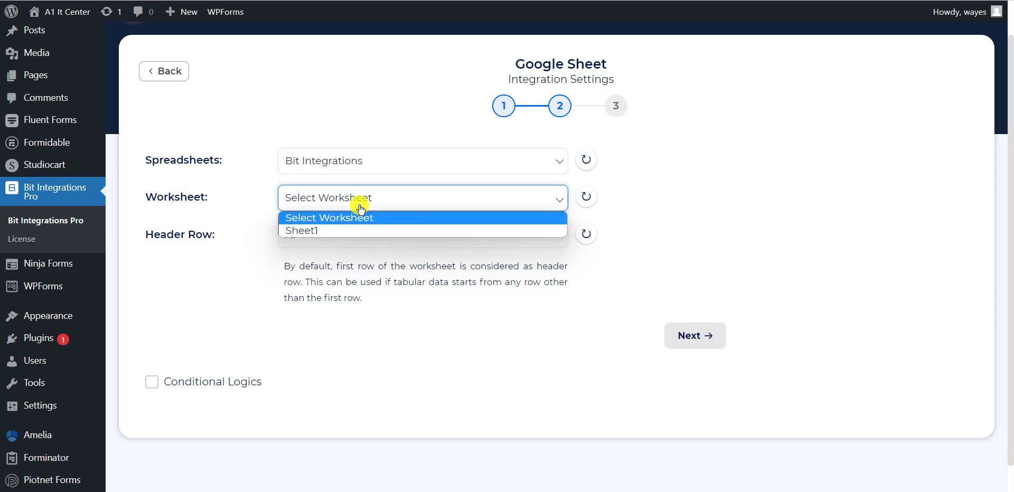
pyautogui.click(326, 233)
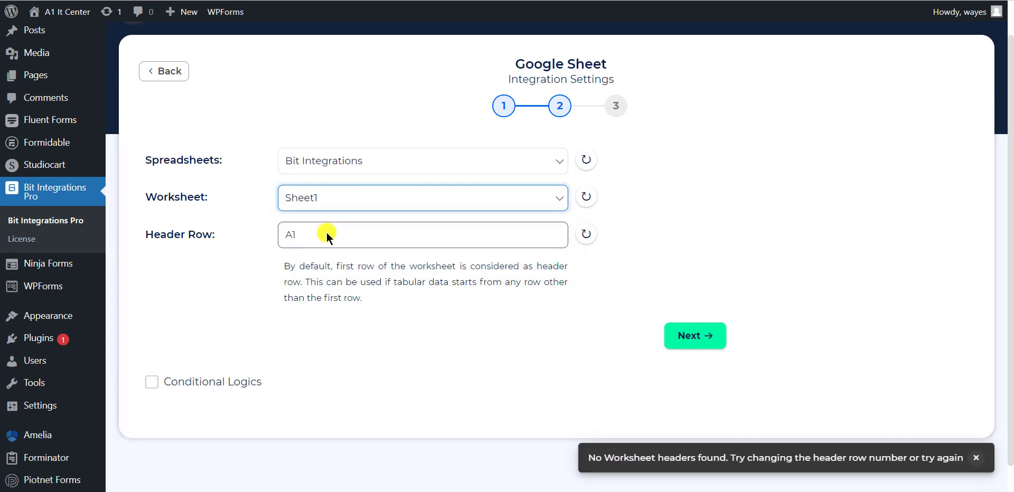
# Set the header row to C2 and reload the worksheet headers
pyautogui.moveTo(323, 233); pyautogui.dragTo(267, 234)
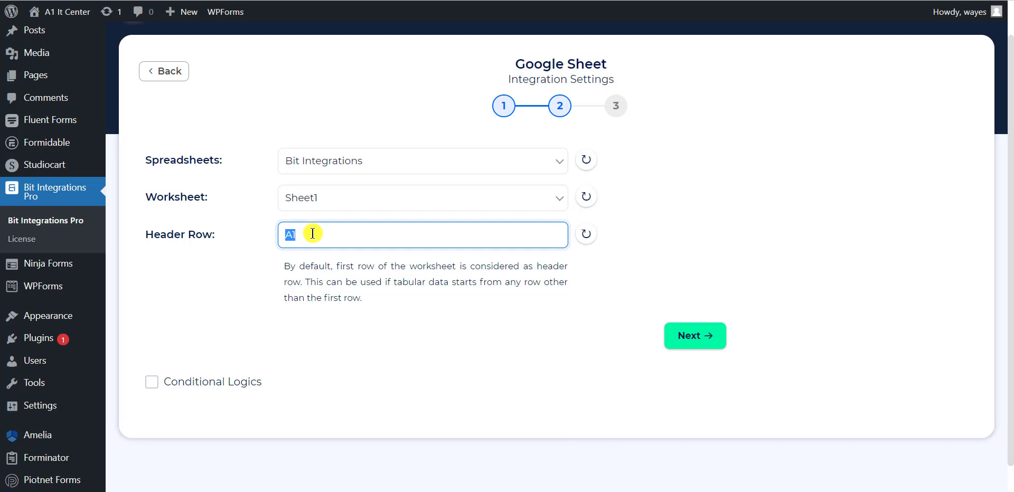
pyautogui.write('C2')
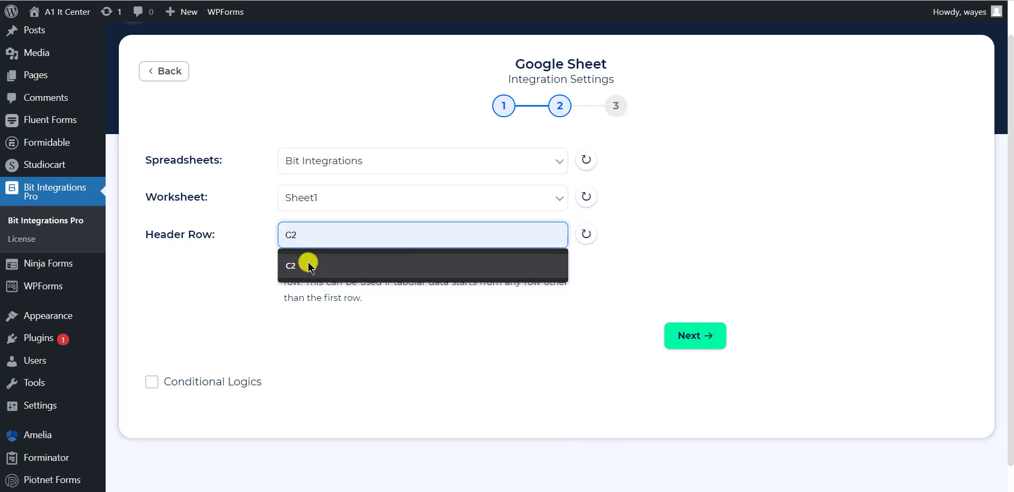
pyautogui.click(302, 262)
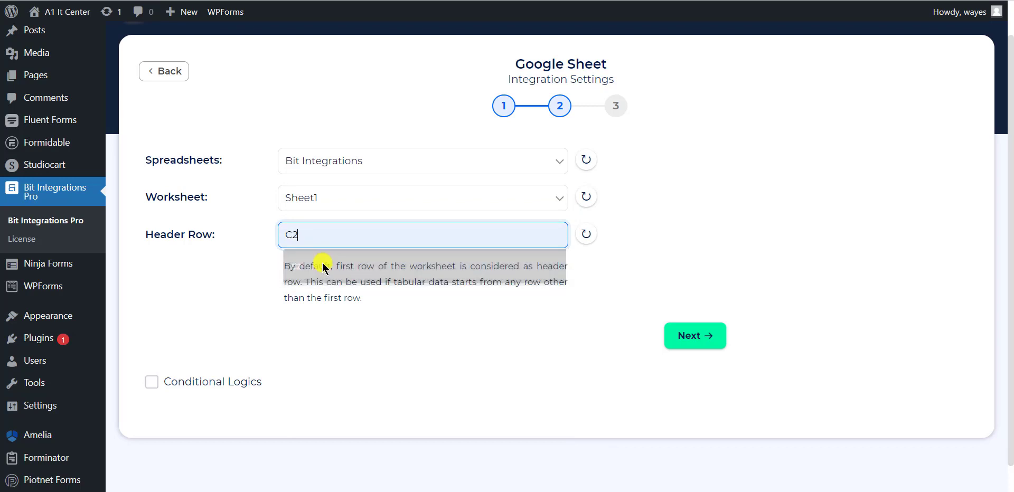
pyautogui.click(585, 234)
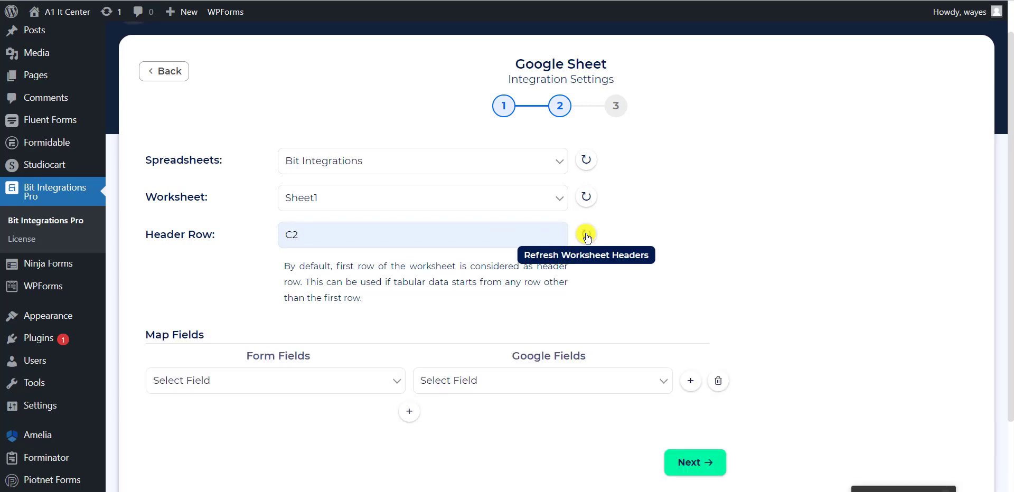
# Map the First Name and Last Name form fields to their matching sheet columns
pyautogui.scroll(-2, 427, 304)
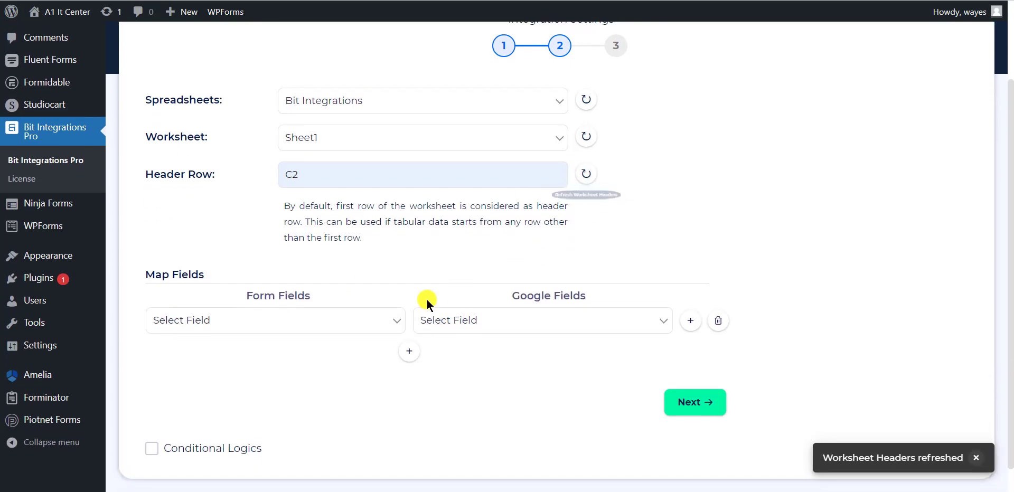
pyautogui.click(301, 317)
pyautogui.press('Escape')
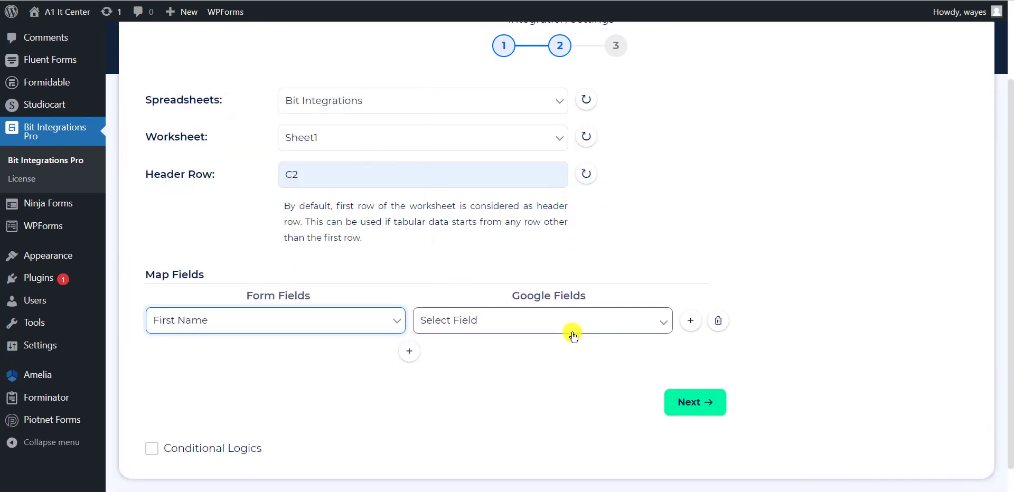
pyautogui.click(570, 330)
pyautogui.click(534, 351)
pyautogui.click(416, 357)
pyautogui.click(317, 353)
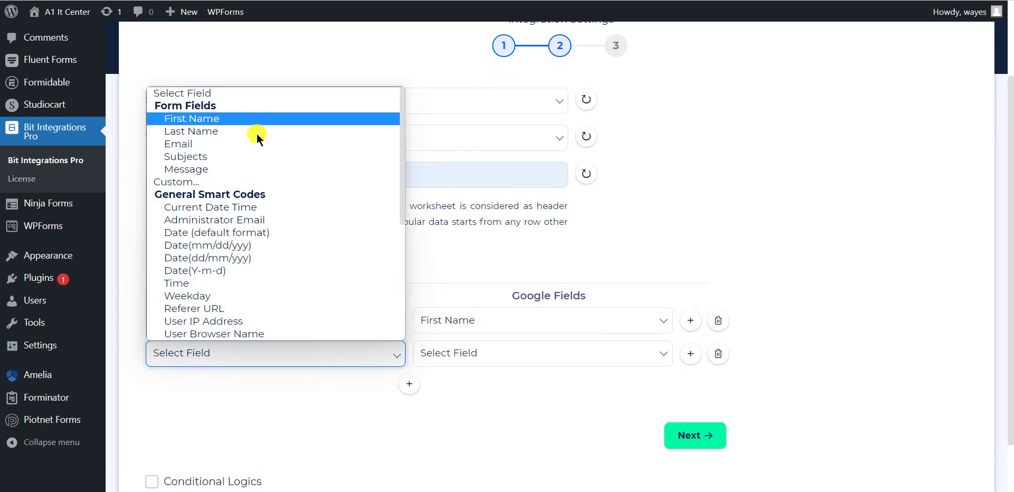
pyautogui.click(182, 132)
pyautogui.click(496, 353)
pyautogui.click(459, 400)
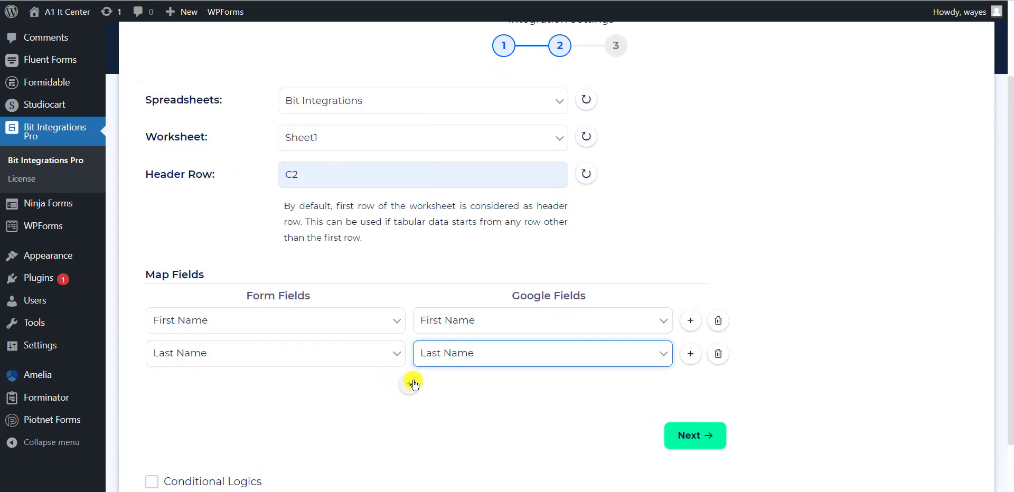
# Add mappings for Email and Subjects to their matching sheet columns
pyautogui.click(408, 384)
pyautogui.click(274, 386)
pyautogui.click(264, 174)
pyautogui.click(476, 386)
pyautogui.click(444, 444)
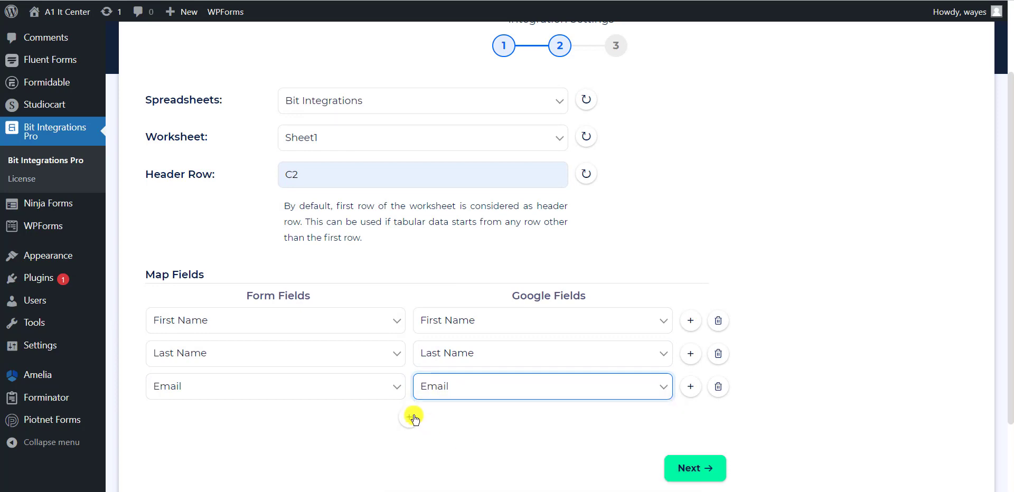
pyautogui.click(409, 417)
pyautogui.click(275, 419)
pyautogui.click(275, 222)
pyautogui.click(447, 429)
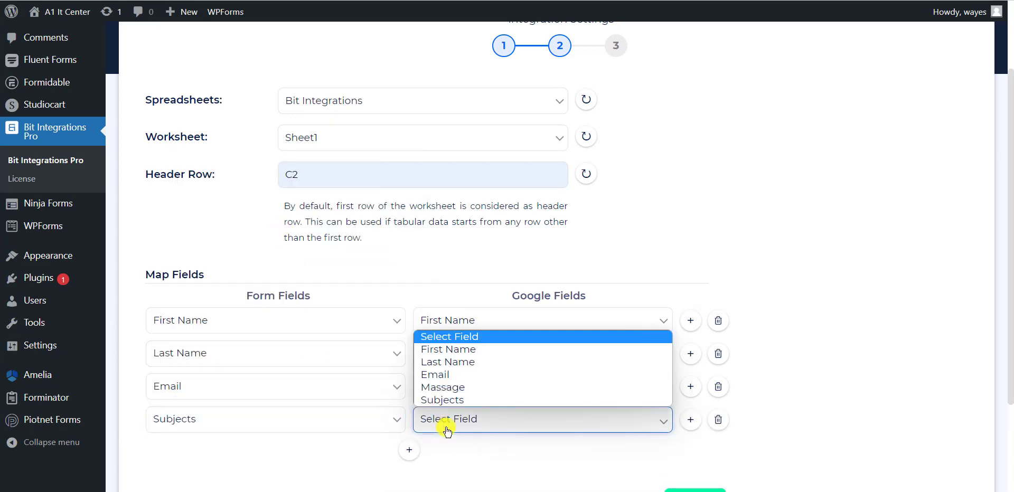
pyautogui.click(457, 396)
# Map the Message field to the Massage column and move to the final step
pyautogui.click(409, 450)
pyautogui.scroll(-2, 407, 422)
pyautogui.click(275, 347)
pyautogui.click(186, 162)
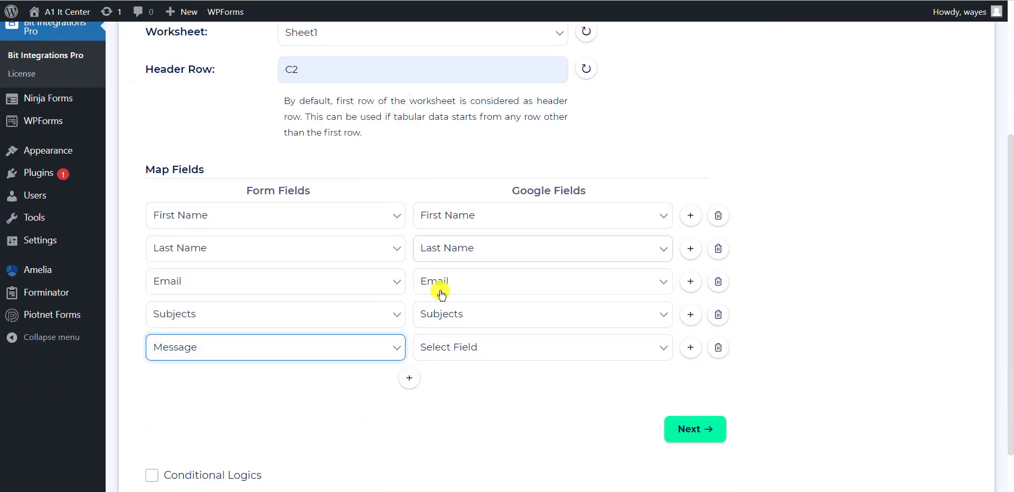
pyautogui.click(444, 347)
pyautogui.click(452, 416)
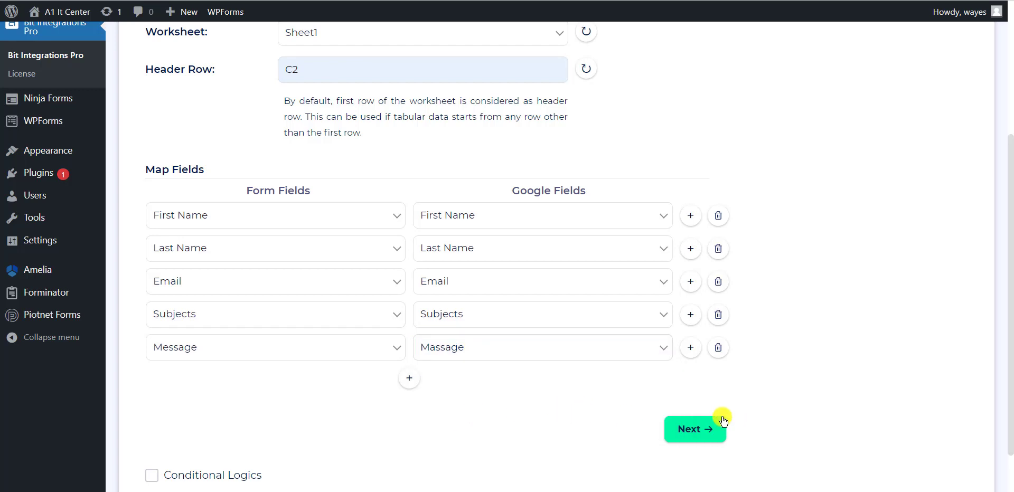
pyautogui.click(693, 428)
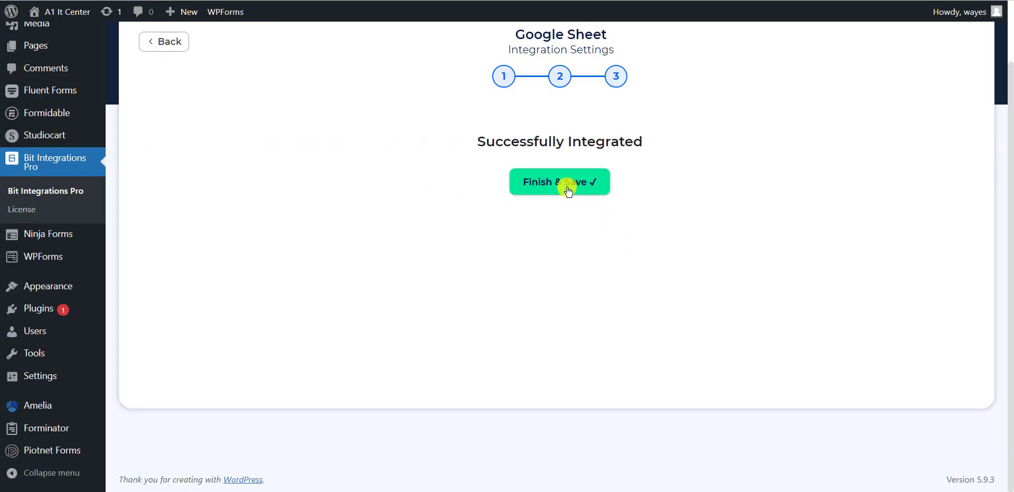
# Save the WPForms-to-Google Sheet integration, then focus the First name field on the Wp Forms page
pyautogui.click(568, 189)
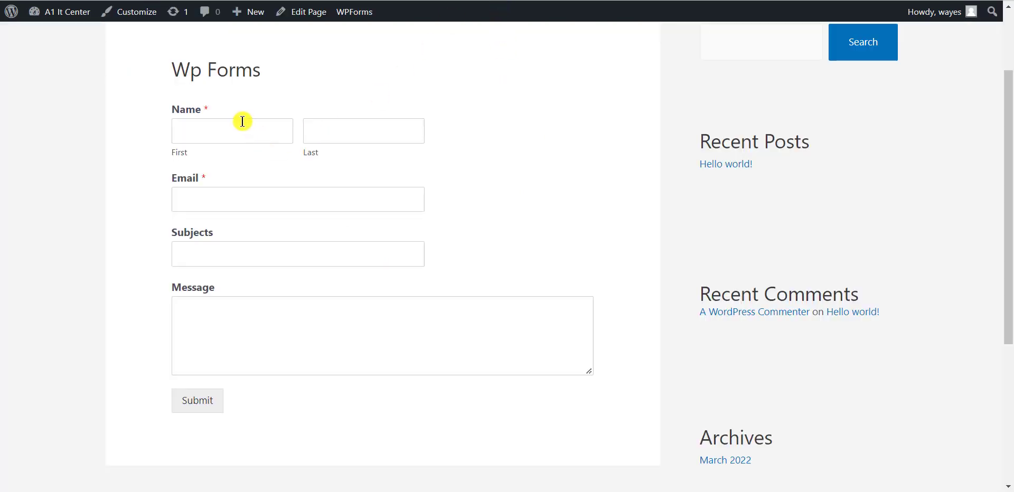
pyautogui.click(243, 123)
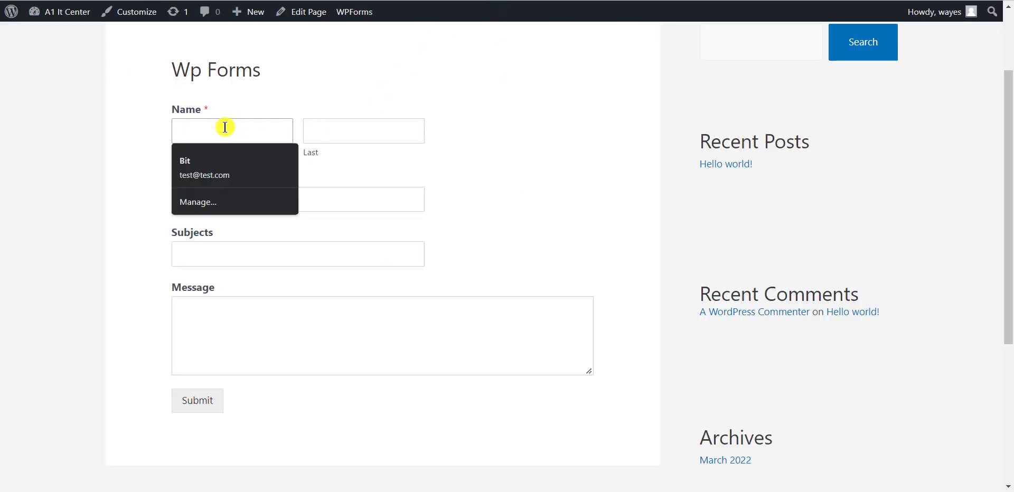
# Enter a test first name, last name and email address, fixing the mistyped @ in the email
pyautogui.click(347, 126)
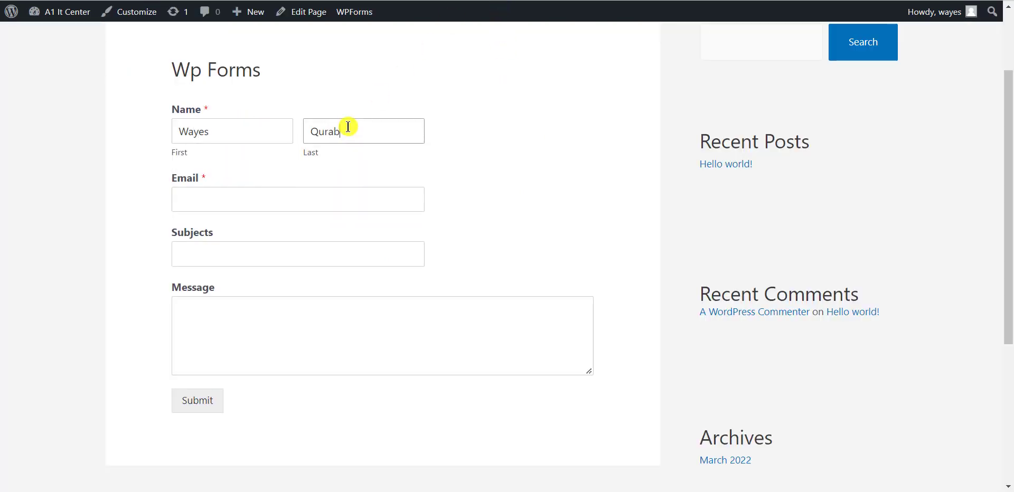
pyautogui.click(305, 204)
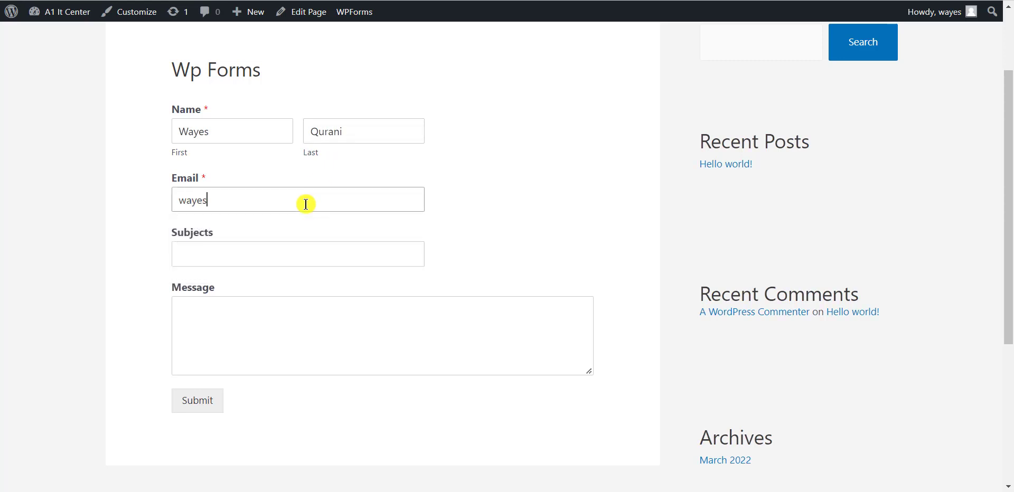
pyautogui.click(214, 200)
pyautogui.press('BackSpace')
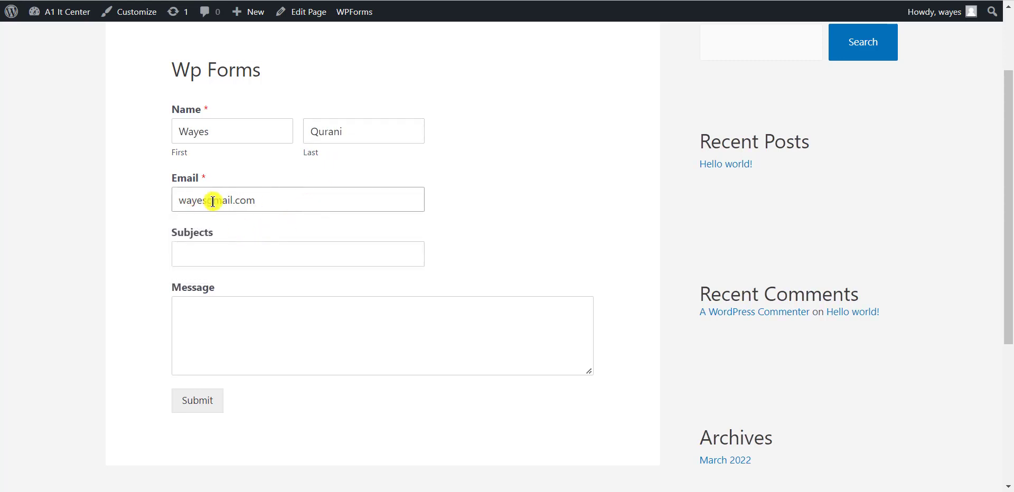
pyautogui.write('@')
# Enter subject 'Test' and message 'Hello World', submit, and check the new row in the sheet
pyautogui.click(239, 254)
pyautogui.write('Test')
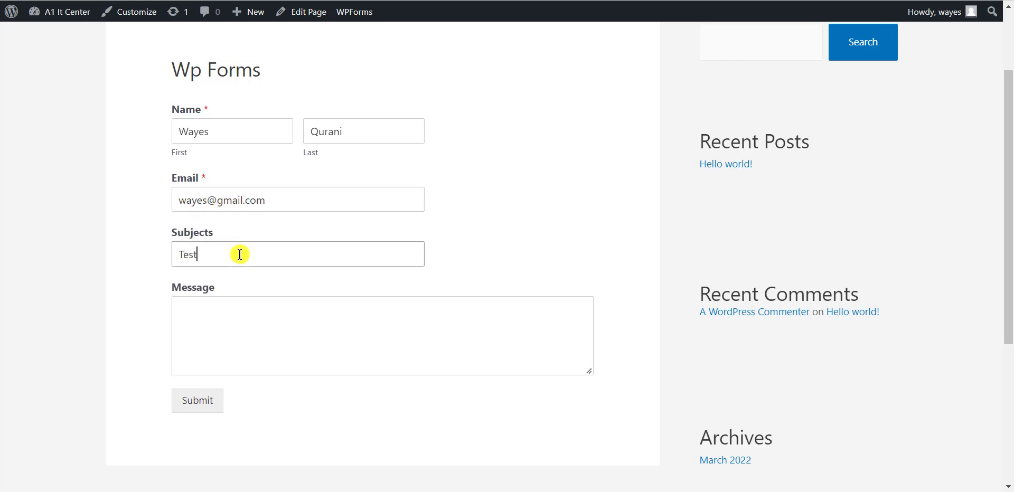
pyautogui.click(251, 299)
pyautogui.write('Hello World')
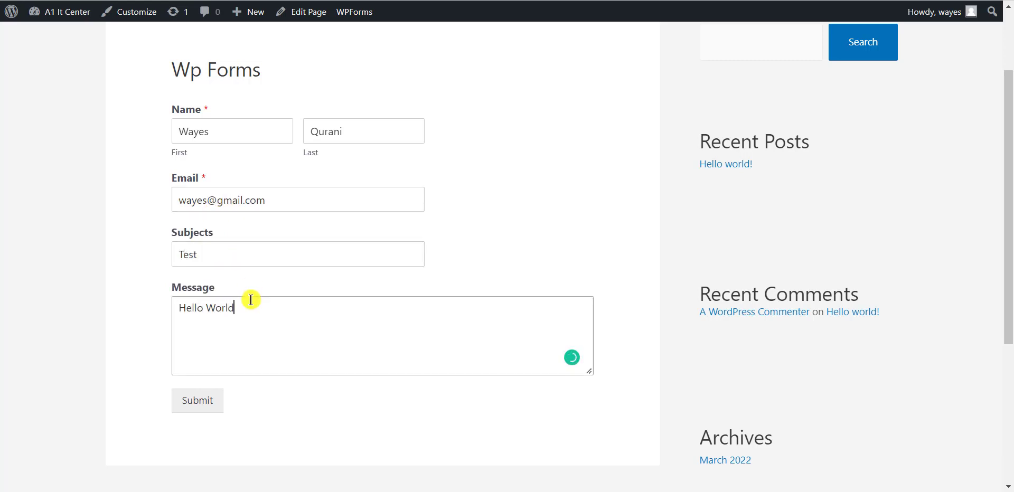
pyautogui.click(208, 400)
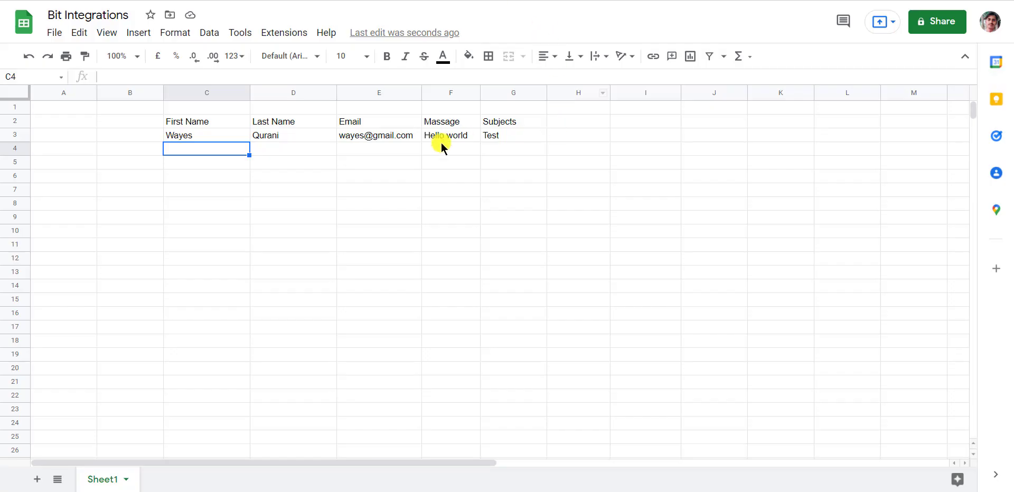
pyautogui.click(285, 126)
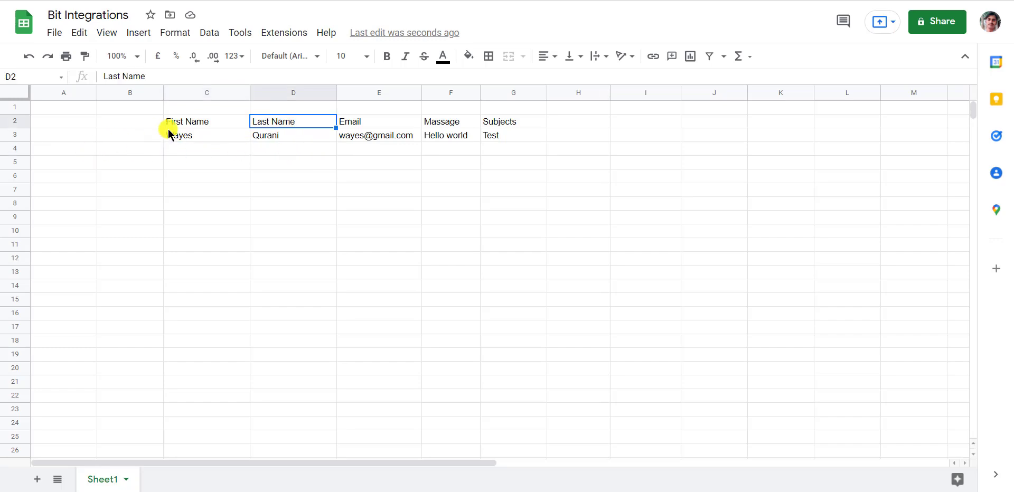